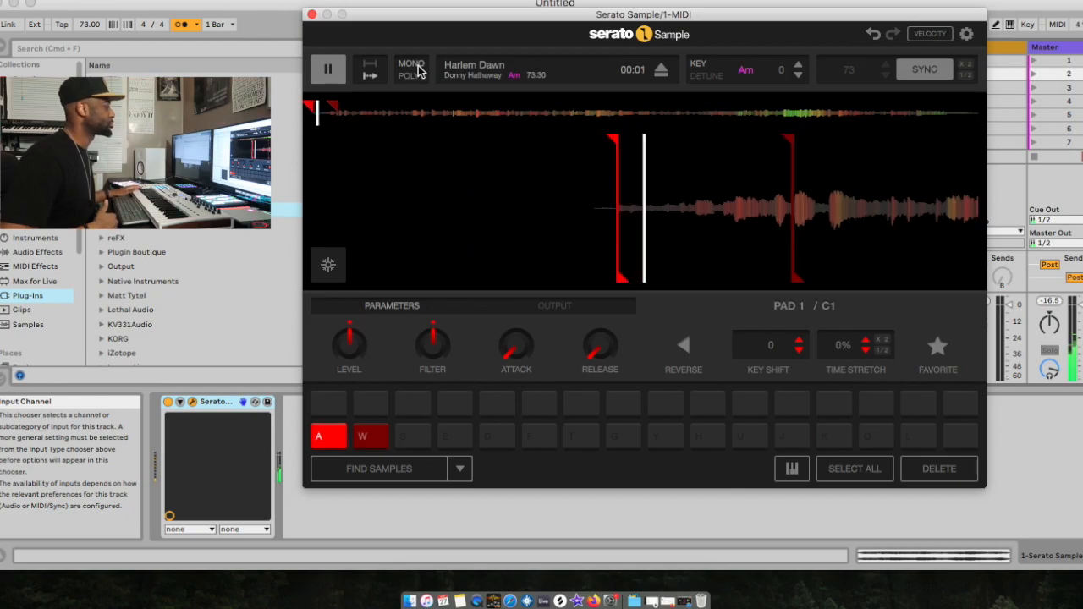
# Trigger pads A and W alternately to compare the mono and poly modes and the pad playback modes.
pyautogui.press('w')
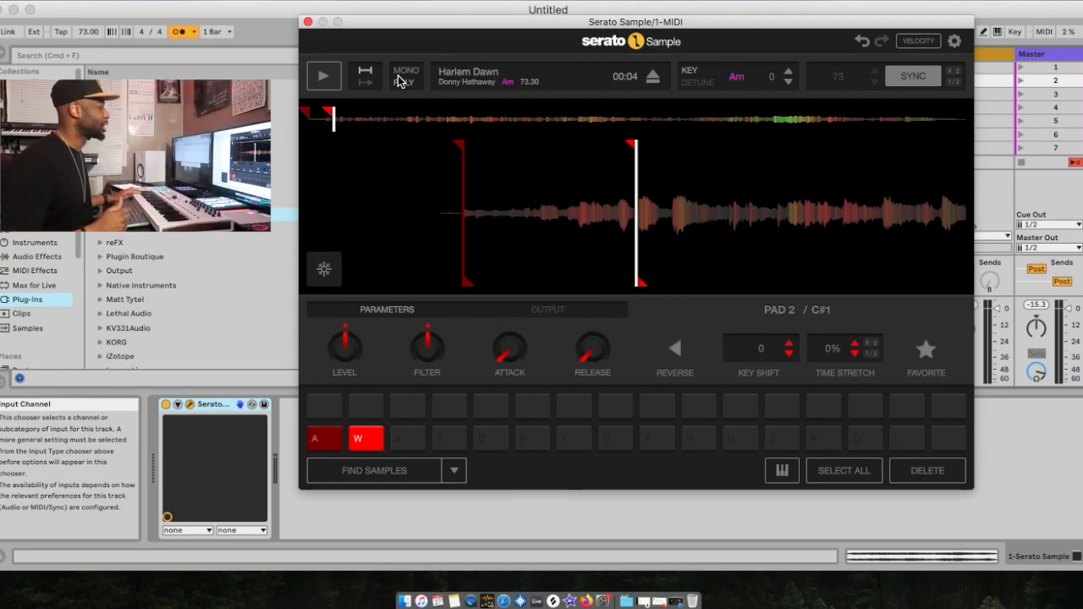
pyautogui.press('a')
pyautogui.press('a')
pyautogui.press('w')
pyautogui.press('a')
pyautogui.press('w')
pyautogui.press('a')
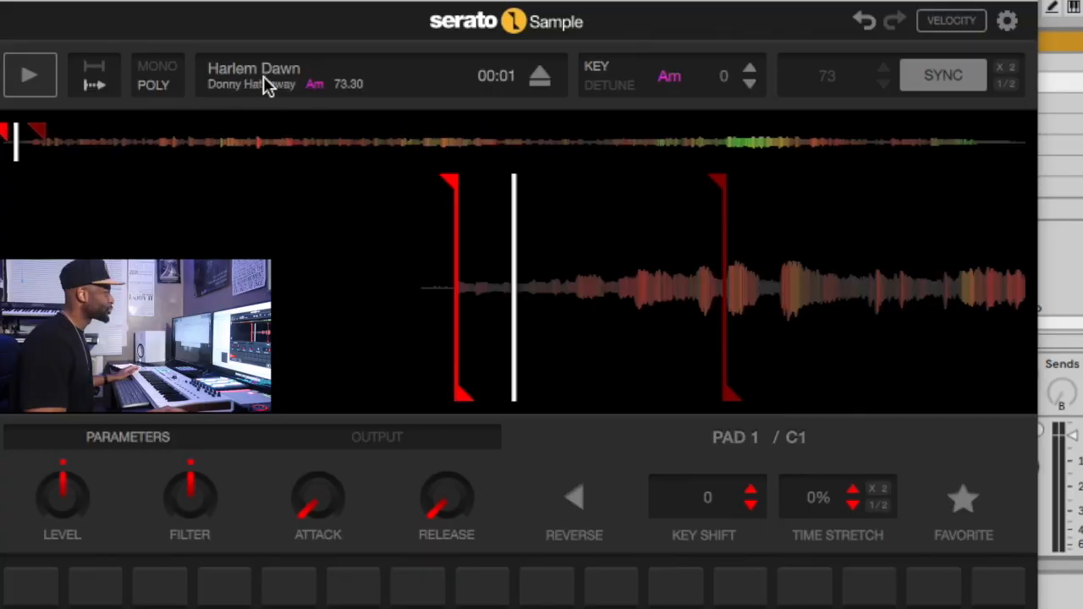
pyautogui.click(541, 75)
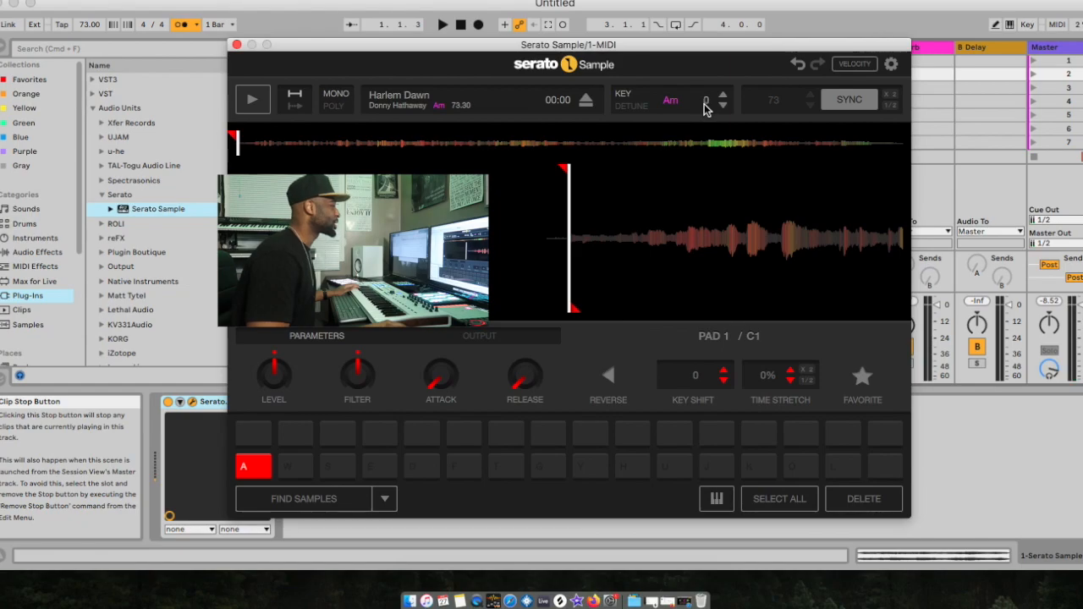
# Audition pad A at different key shifts, trying +1 and settling on -2 (Gm) for the whole sample.
pyautogui.press('a')
pyautogui.press('a')
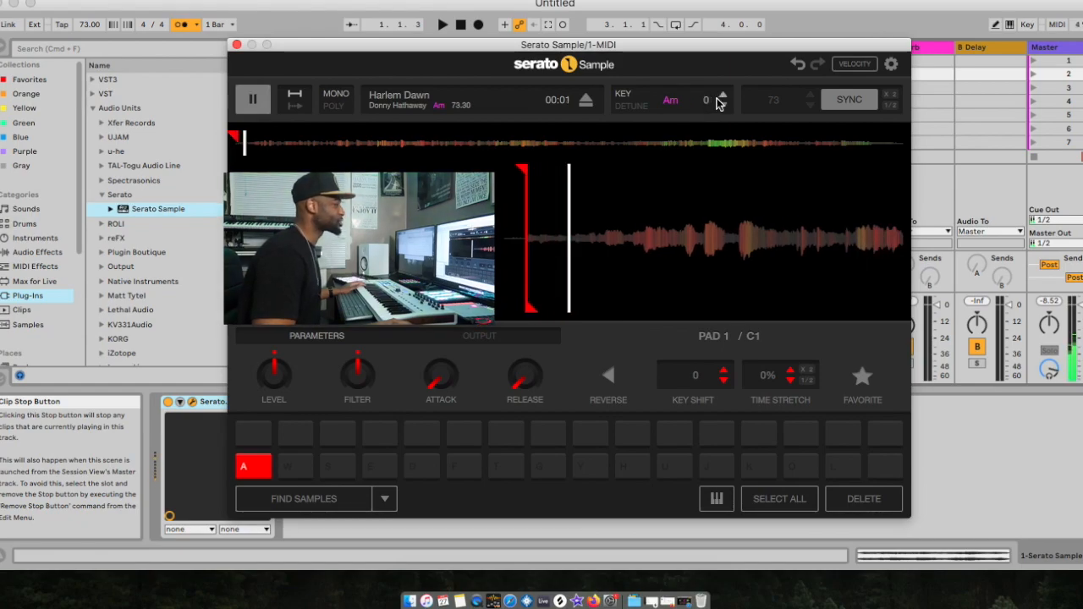
pyautogui.click(722, 97)
pyautogui.press('a')
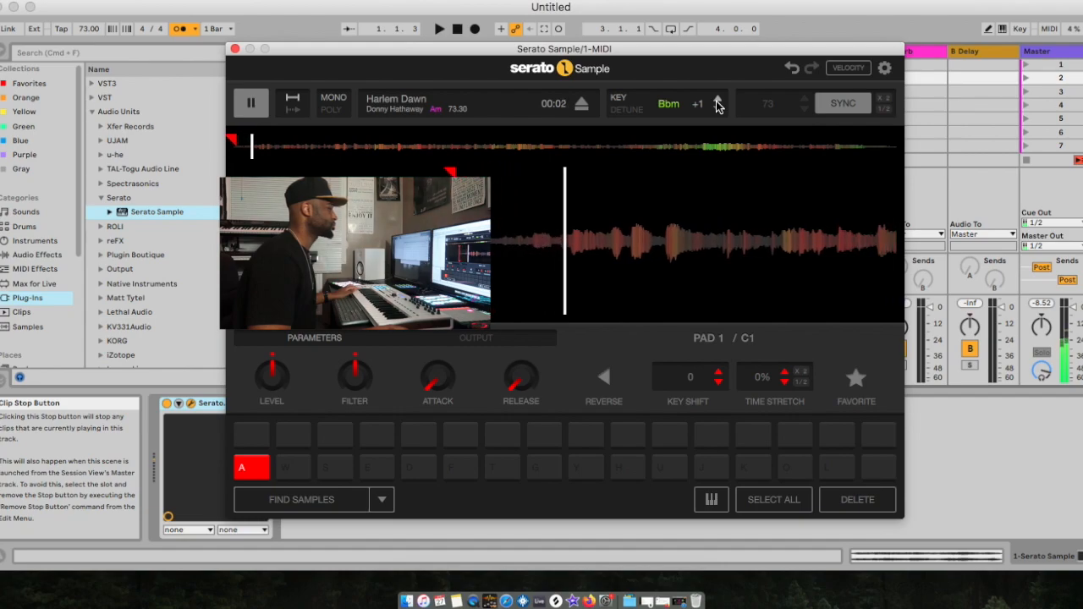
pyautogui.click(717, 100)
pyautogui.press('a')
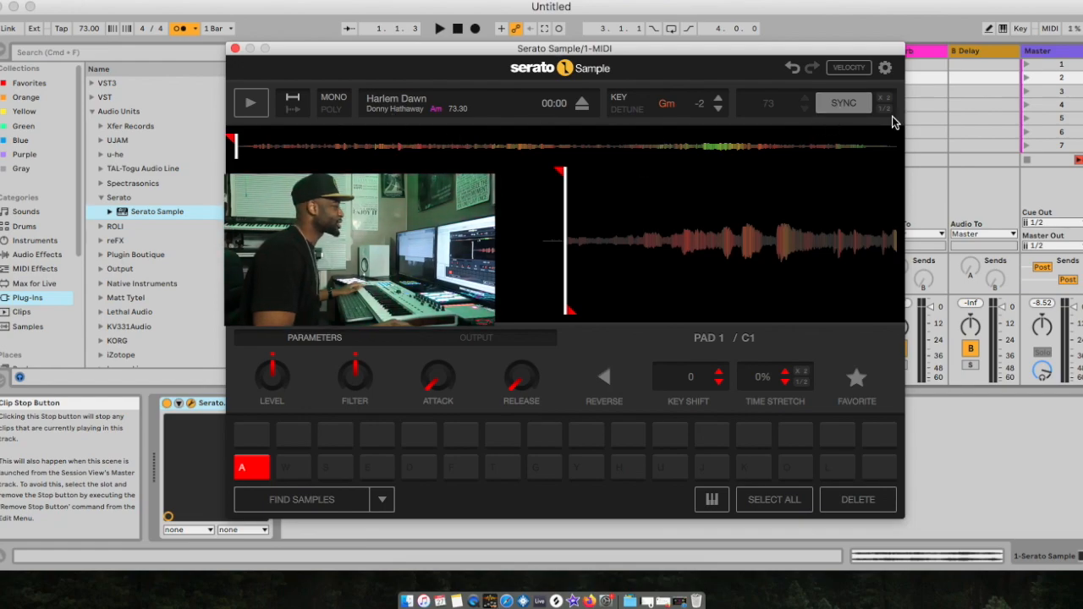
# Try project tempos of 80 and 85 BPM with the sample's tempo sync.
pyautogui.click(89, 28)
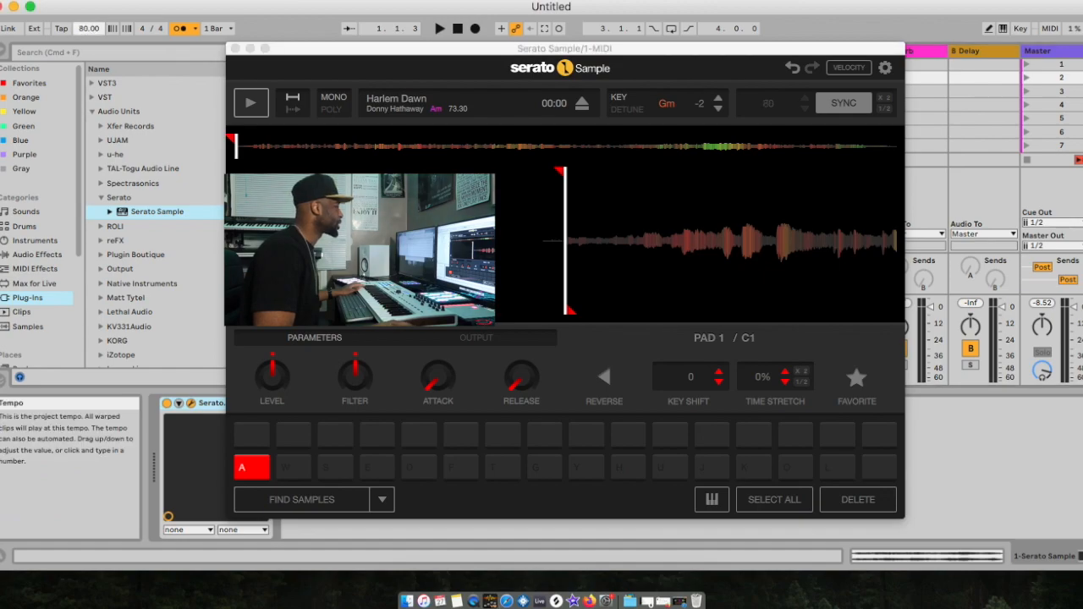
pyautogui.moveTo(89, 28); pyautogui.dragTo(89, 26)
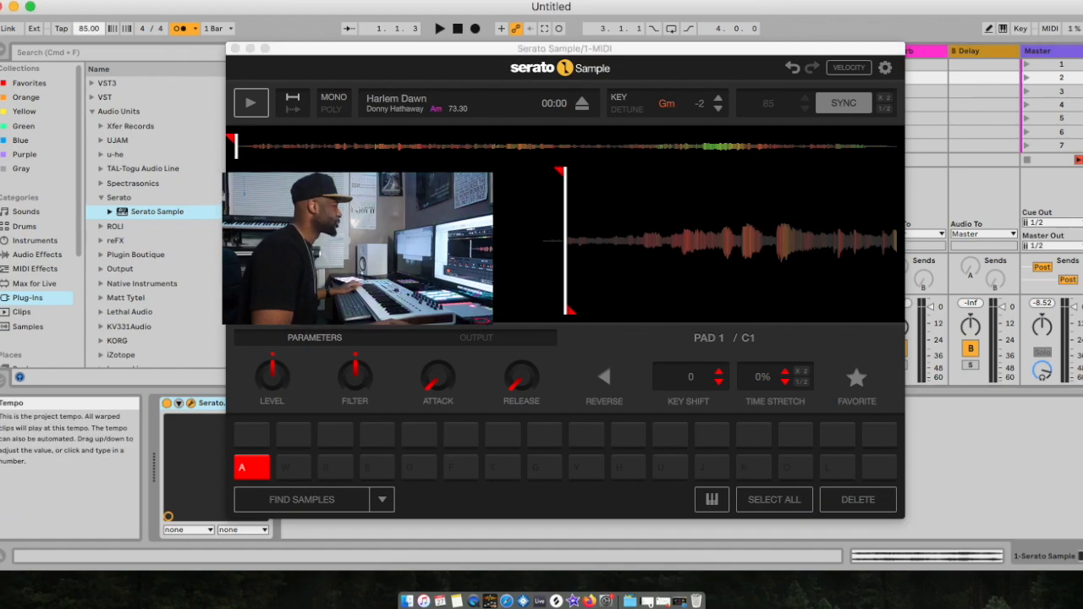
pyautogui.click(846, 104)
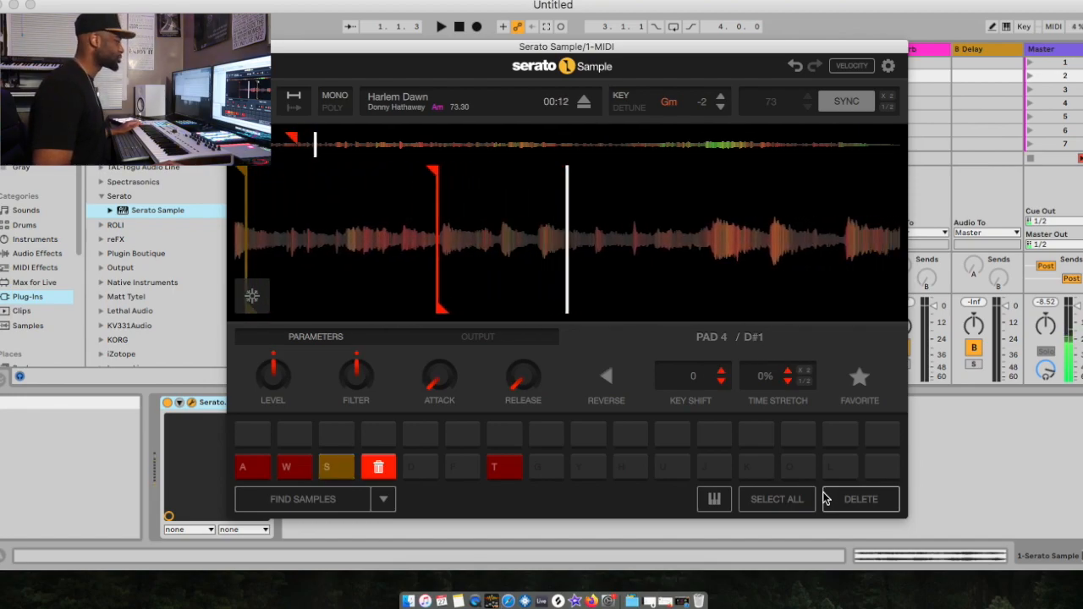
# Adjust the pad 2 cue marker on the waveform and delete the cue points from all pads.
pyautogui.click(663, 175)
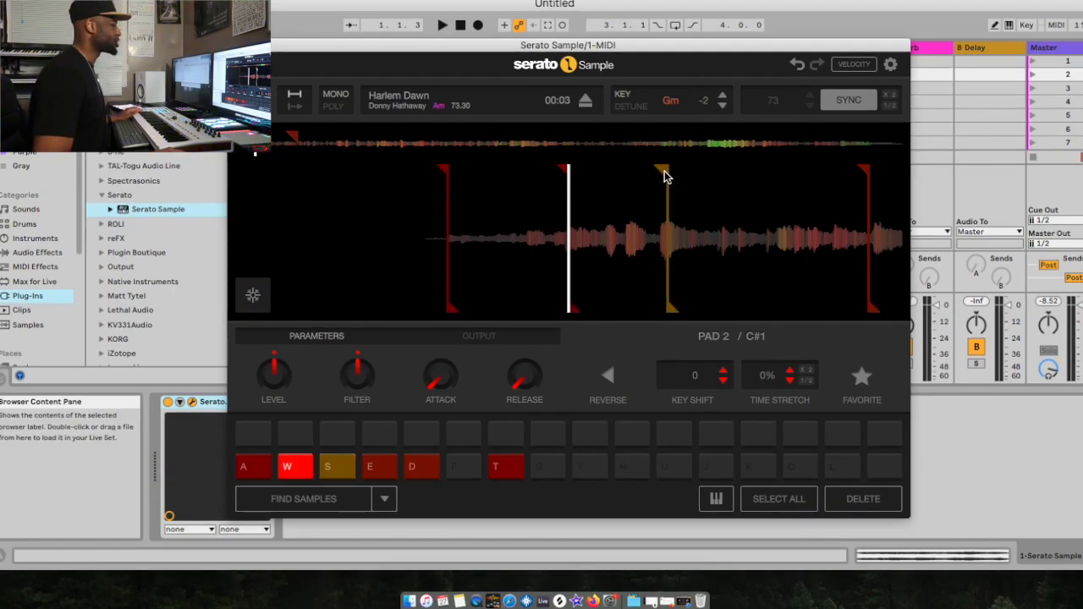
pyautogui.moveTo(726, 169); pyautogui.dragTo(658, 187)
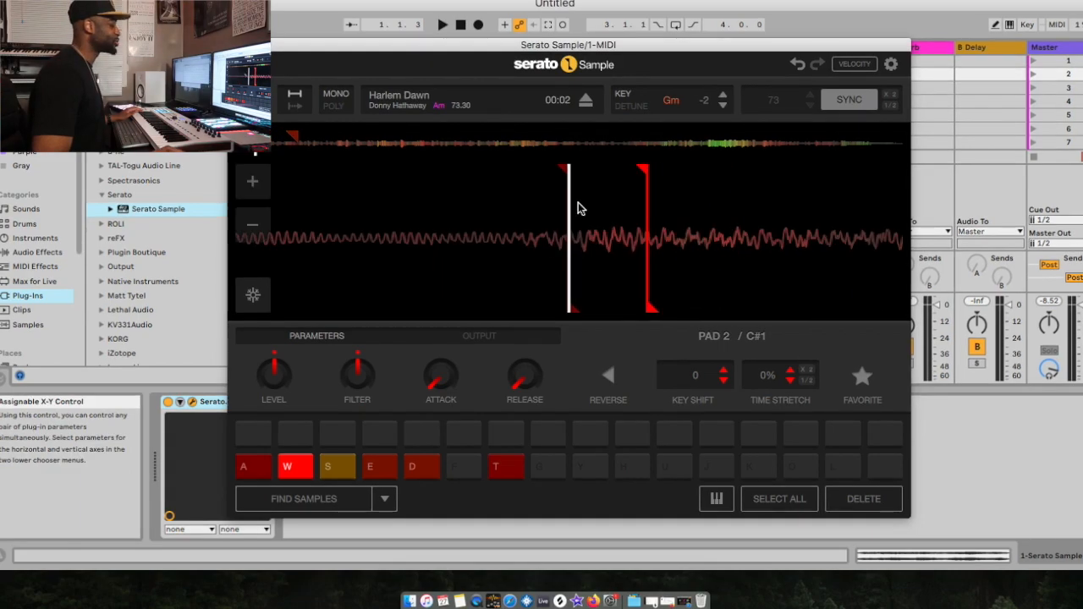
pyautogui.click(865, 501)
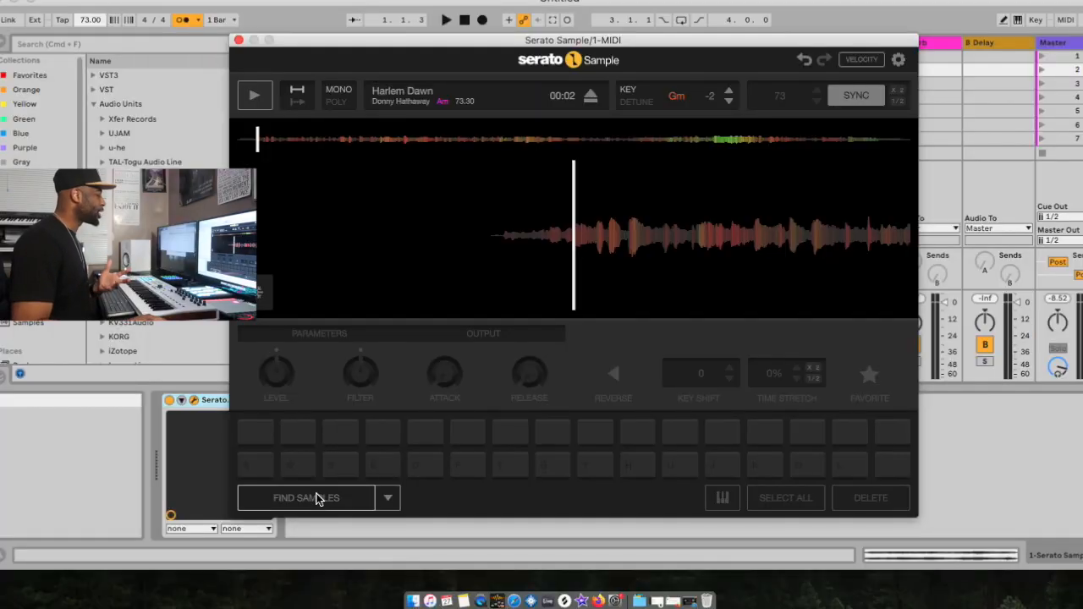
# Fill the pads automatically with Find Samples and switch the Y pad's sample to keyboard mode.
pyautogui.click(320, 499)
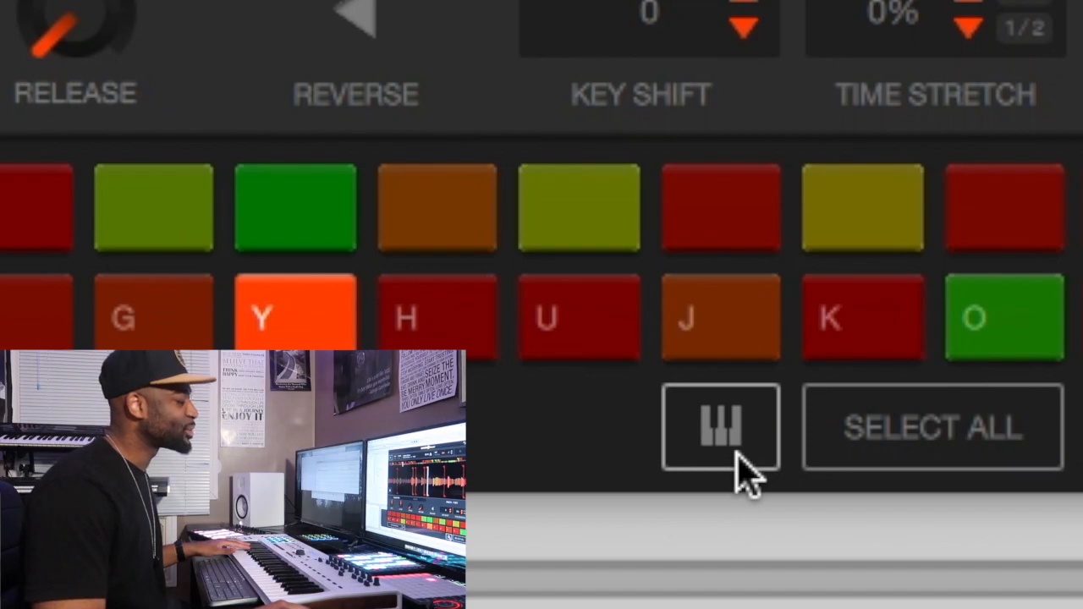
pyautogui.click(735, 448)
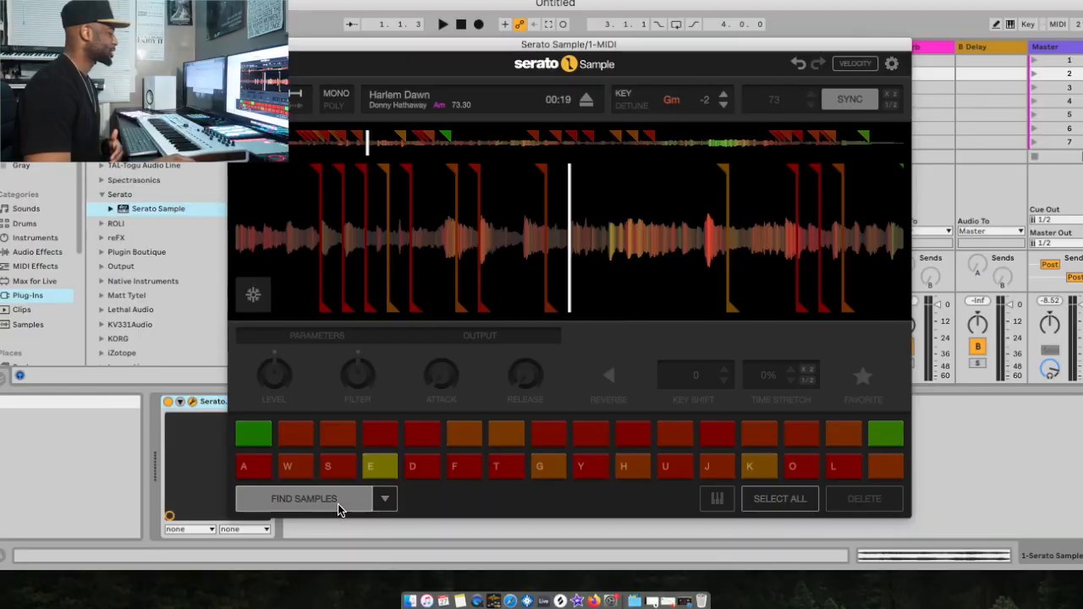
# Show the pad-filling options and regenerate all pad slices with Find Samples.
pyautogui.click(390, 504)
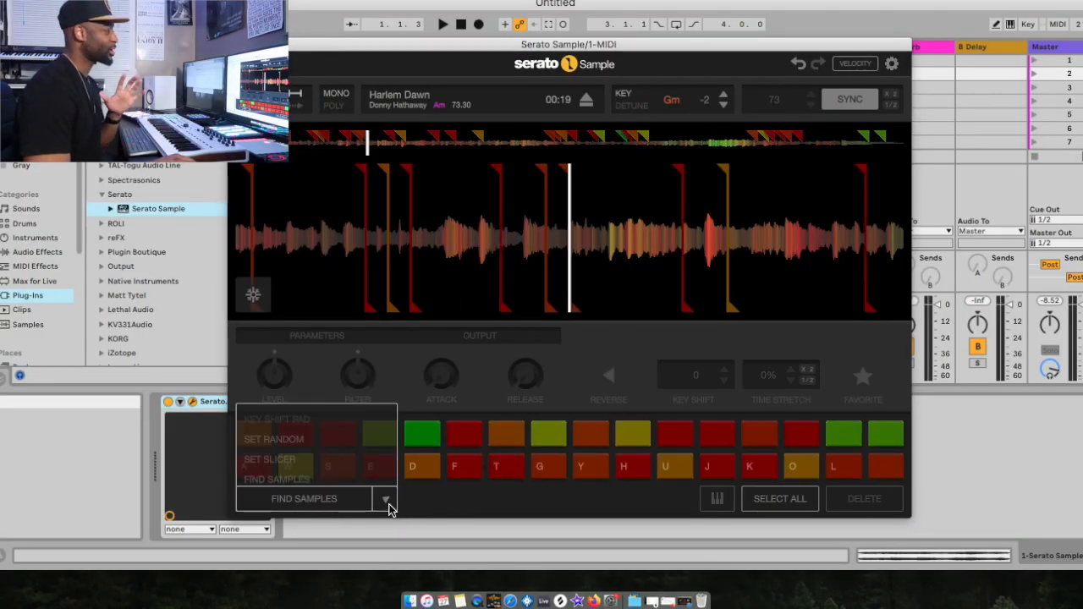
pyautogui.click(356, 508)
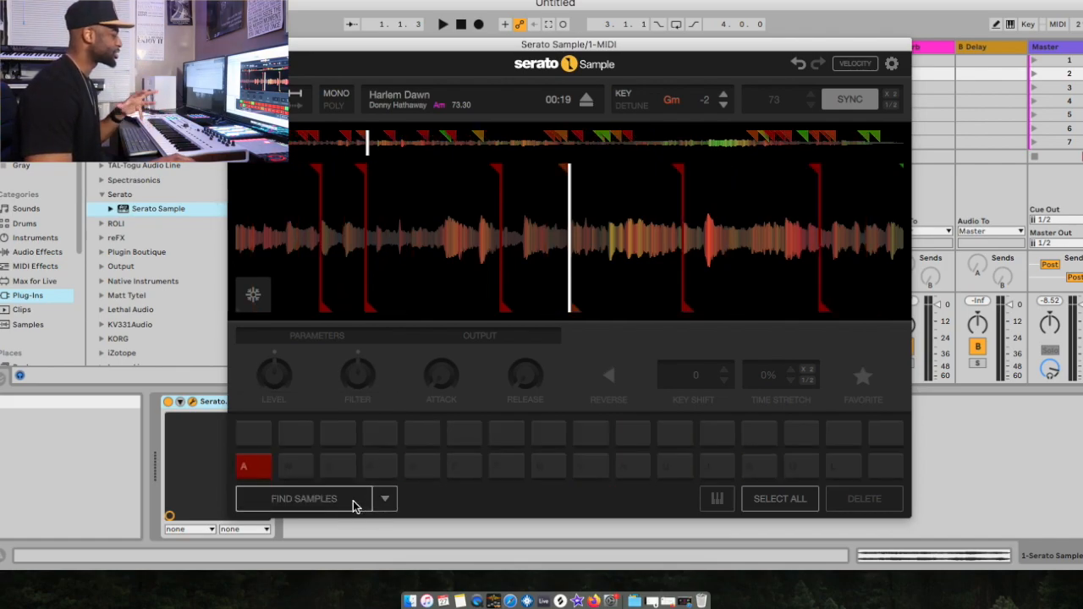
pyautogui.click(354, 505)
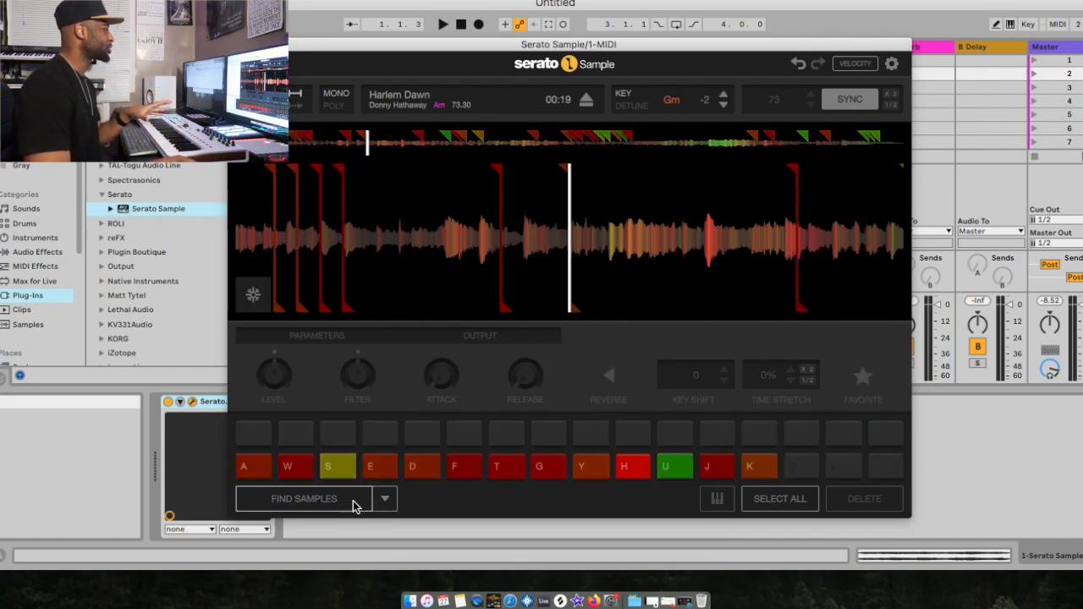
# Play pad U while trying its level and filter, raise its attack and release, and set its key shift to +3.
pyautogui.press('u')
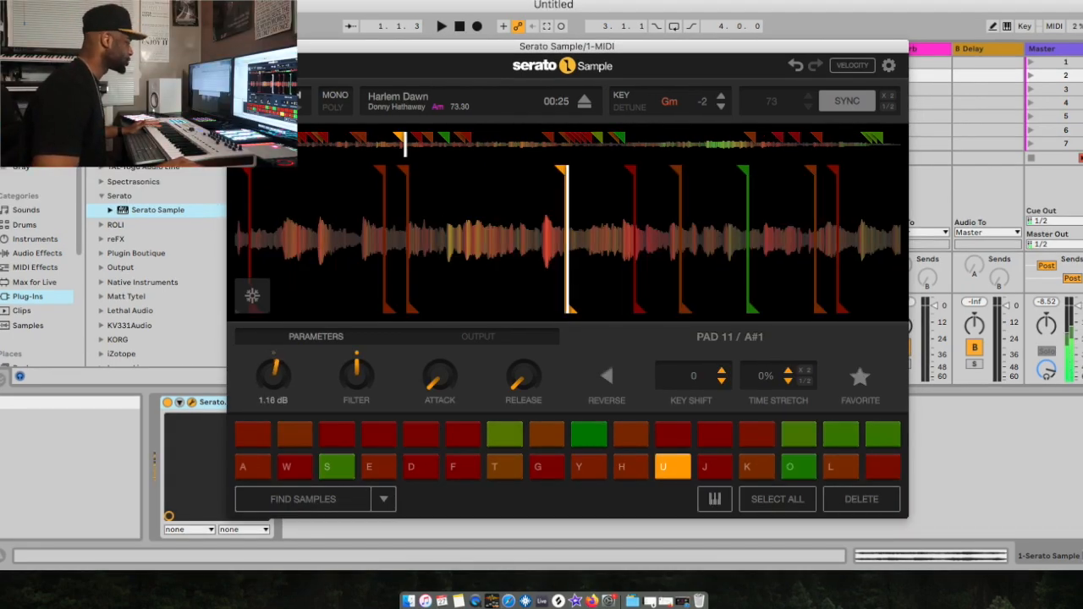
pyautogui.moveTo(358, 377)
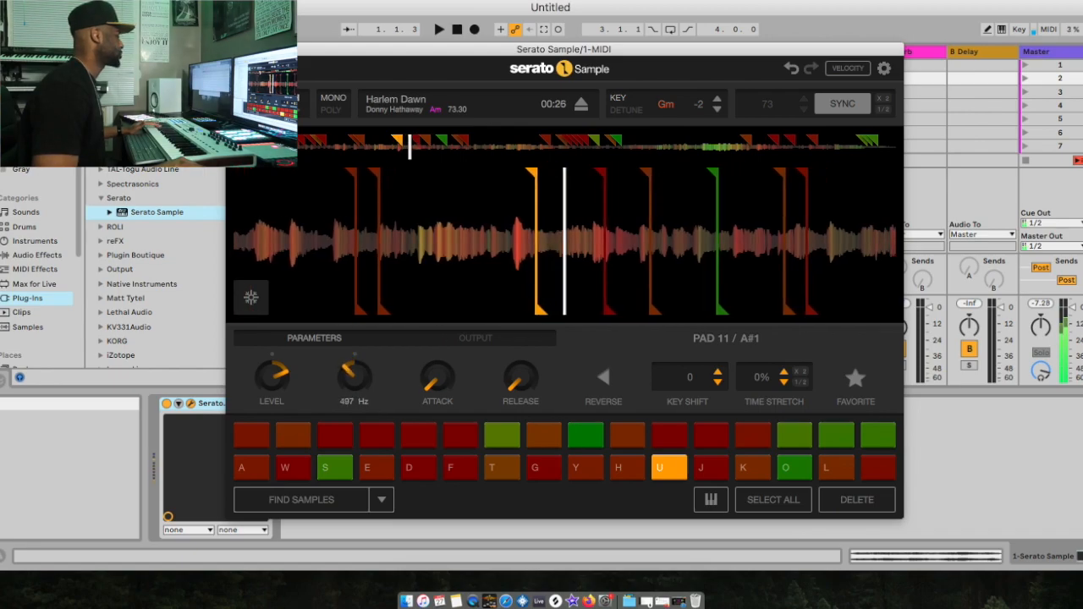
pyautogui.moveTo(441, 389)
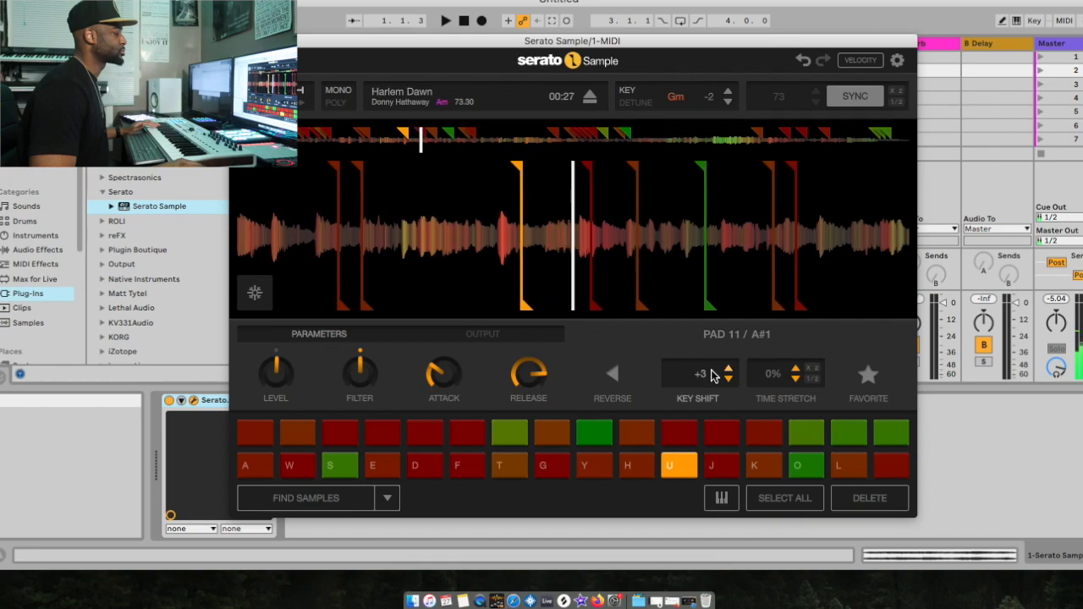
# Reverse pad U's playback, adjust its time stretch, and lower its attack and release.
pyautogui.click(612, 375)
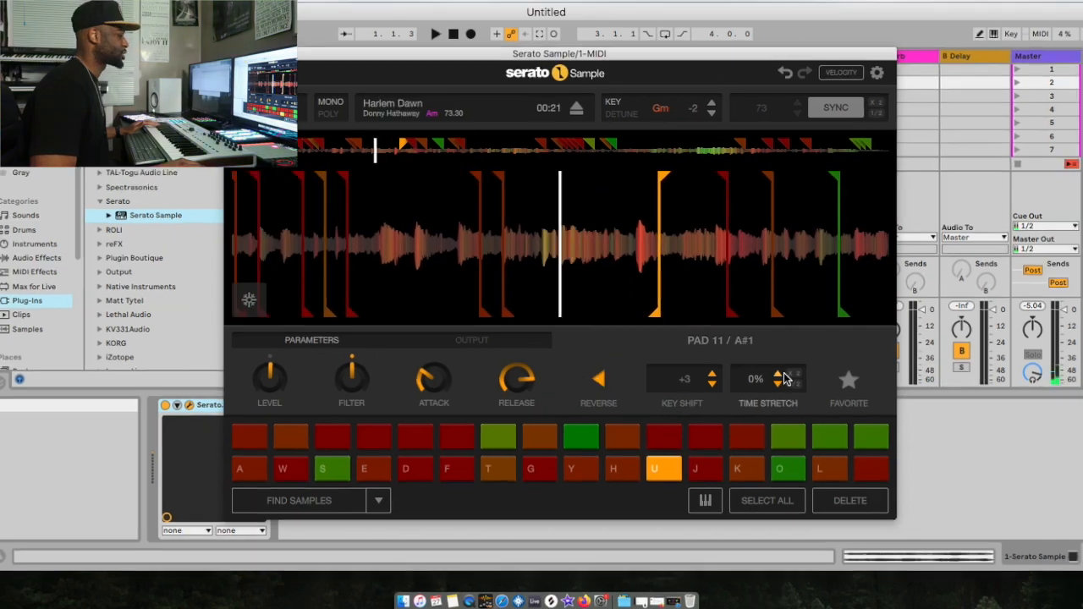
pyautogui.click(796, 369)
pyautogui.moveTo(792, 376); pyautogui.dragTo(792, 415)
pyautogui.moveTo(440, 375); pyautogui.dragTo(440, 398)
pyautogui.moveTo(525, 375); pyautogui.dragTo(525, 398)
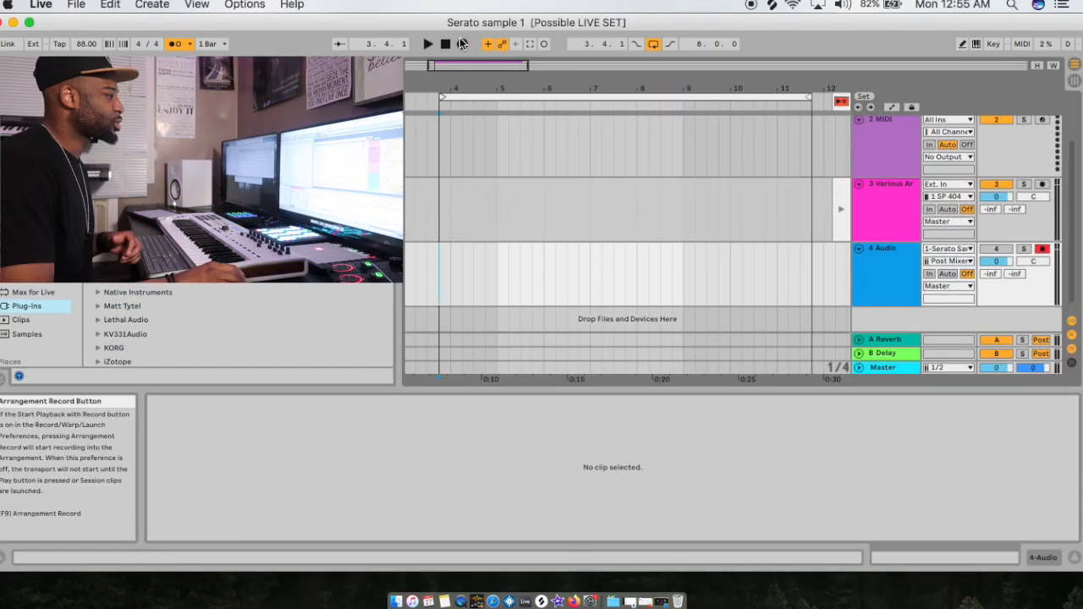
# Record the Serato Sample output onto the 4 Audio track in the arrangement.
pyautogui.click(462, 43)
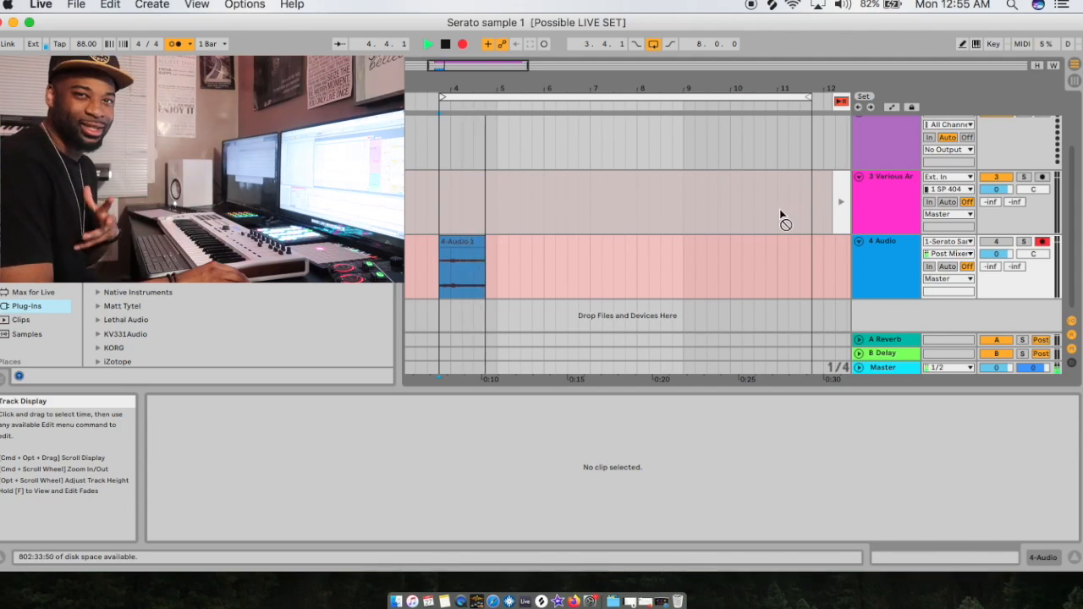
pyautogui.scroll(3, 847, 212)
pyautogui.moveTo(1008, 141); pyautogui.dragTo(1008, 139)
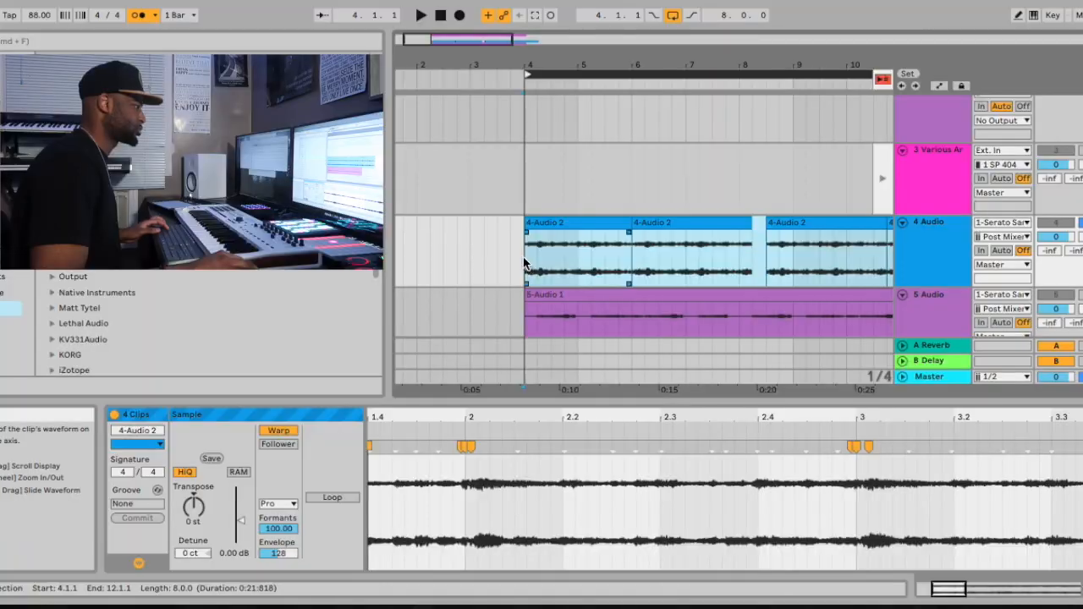
# Duplicate the first two-bar 4-Audio 2 clip to bars 6 and 8 of the 4 Audio track and play from bar 4.
pyautogui.click(525, 264)
pyautogui.press('space')
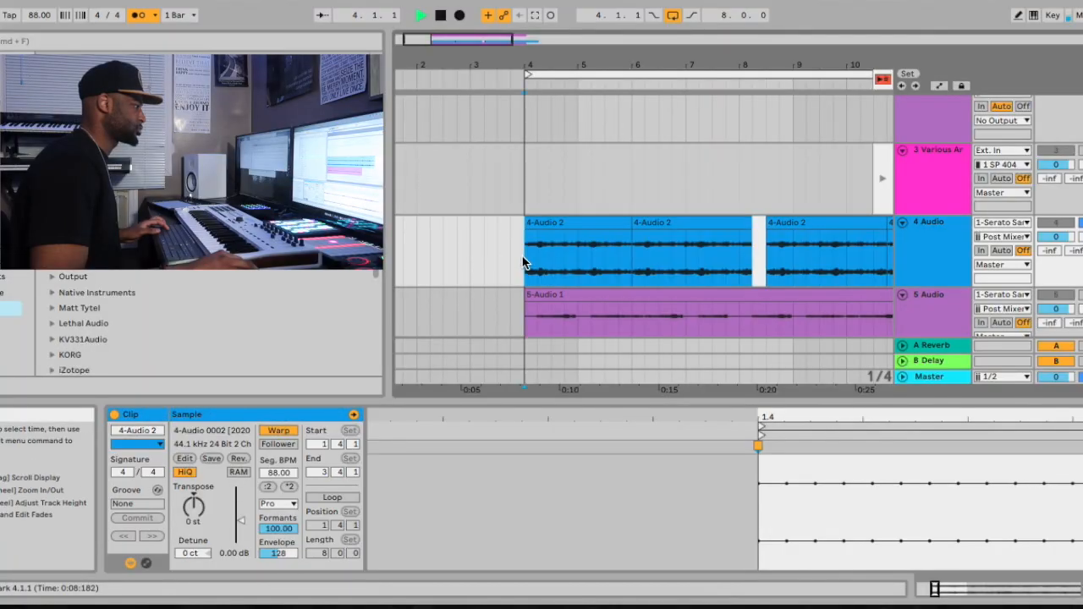
pyautogui.click(593, 225)
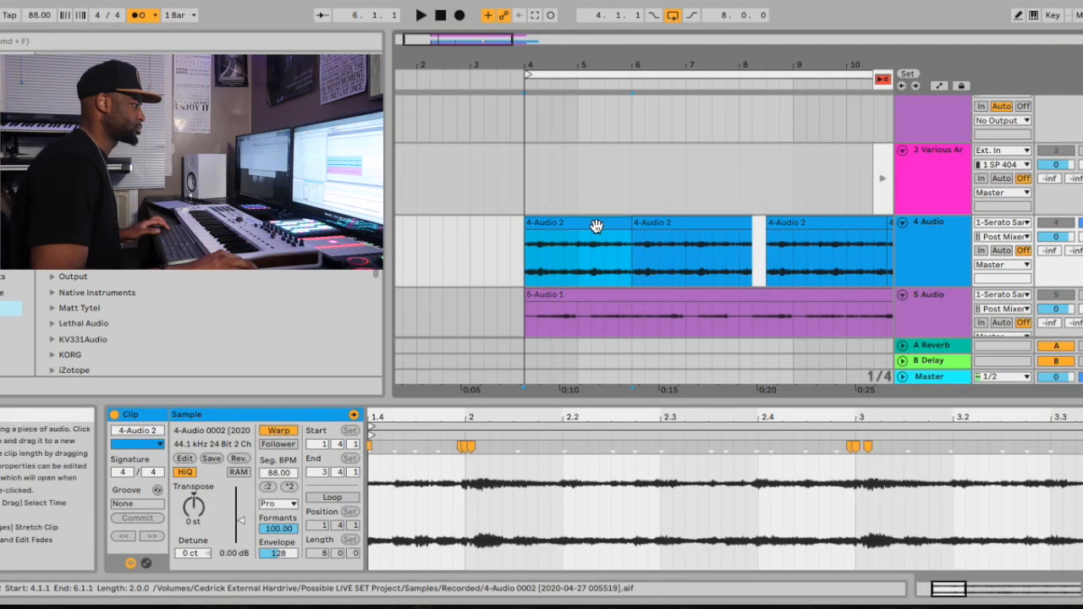
pyautogui.click(688, 227)
pyautogui.hotkey('ctrl', 'd')
pyautogui.press('space')
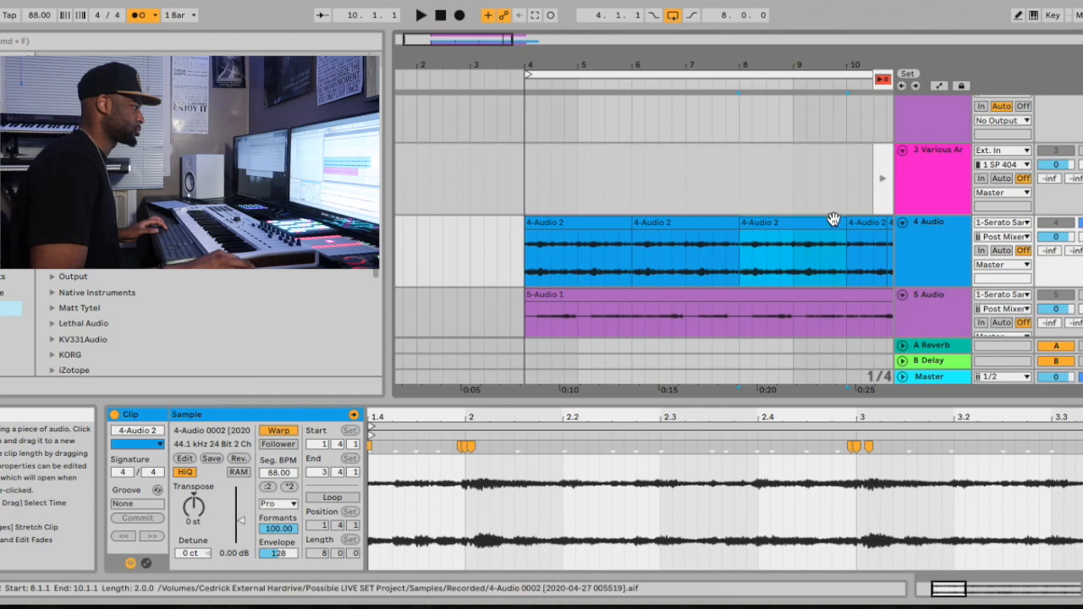
pyautogui.click(458, 273)
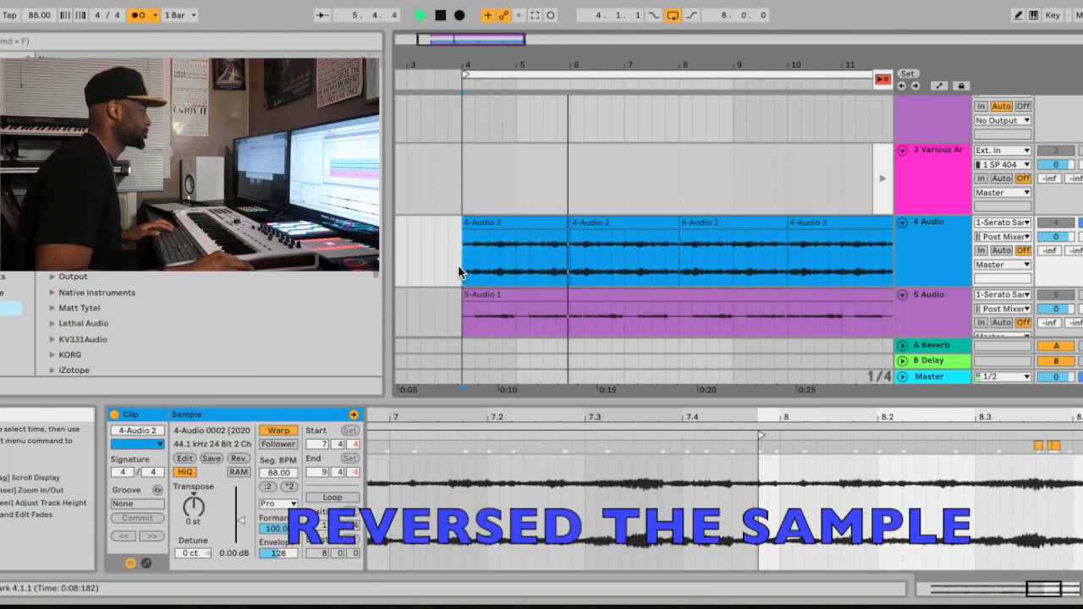
# Split the 4-Audio 2 clip on the 4 Audio track at 7.4.1 and into short pieces around bar 8.
pyautogui.click(665, 263)
pyautogui.hotkey('ctrl', 'e')
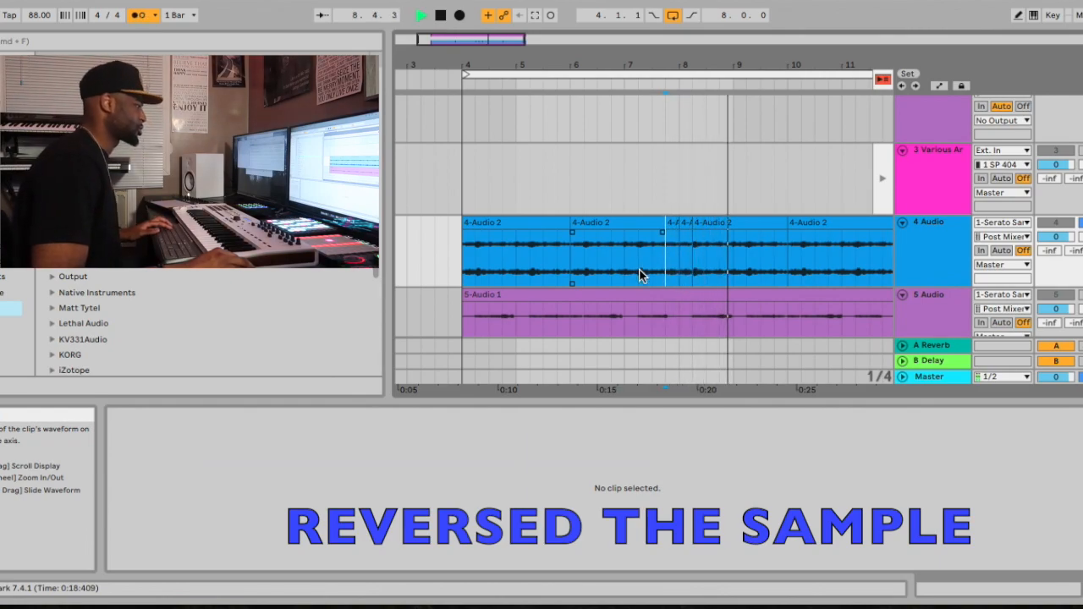
# Duplicate the 4 Audio track and transpose the copy's clips down to -12 st.
pyautogui.click(617, 254)
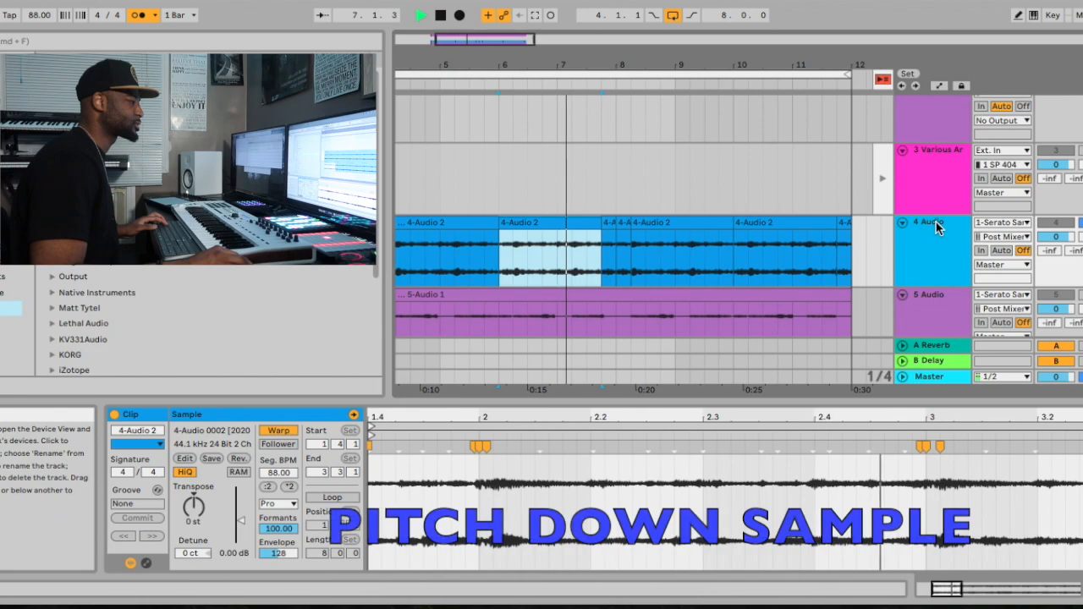
pyautogui.hotkey('ctrl', 'd')
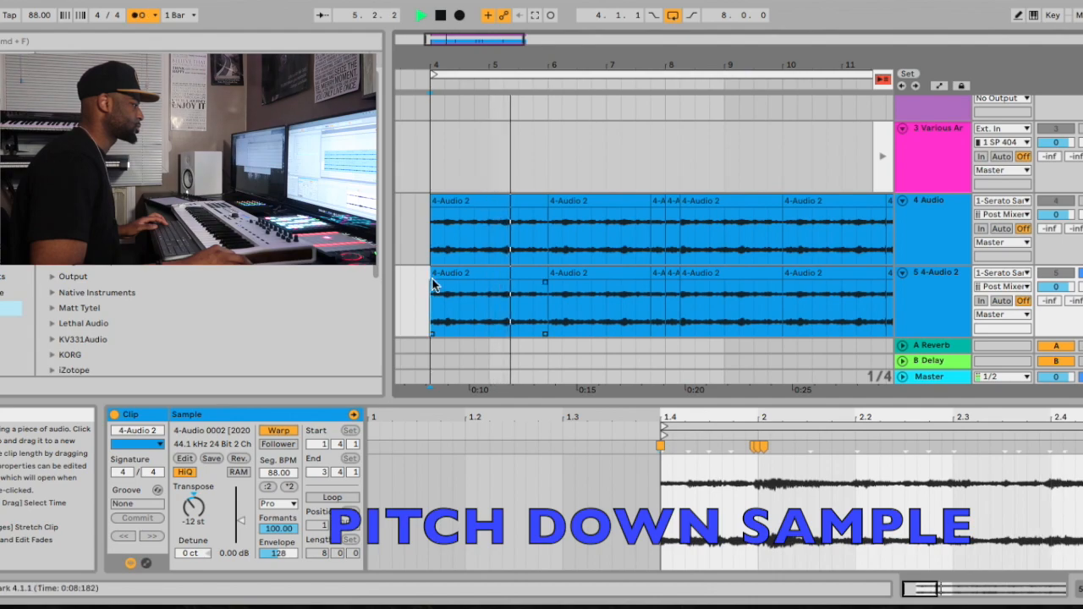
# Chop the pitched-down 5 4-Audio 2 track into short hits starting at 4.2.1, removing the audio between them.
pyautogui.click(441, 296)
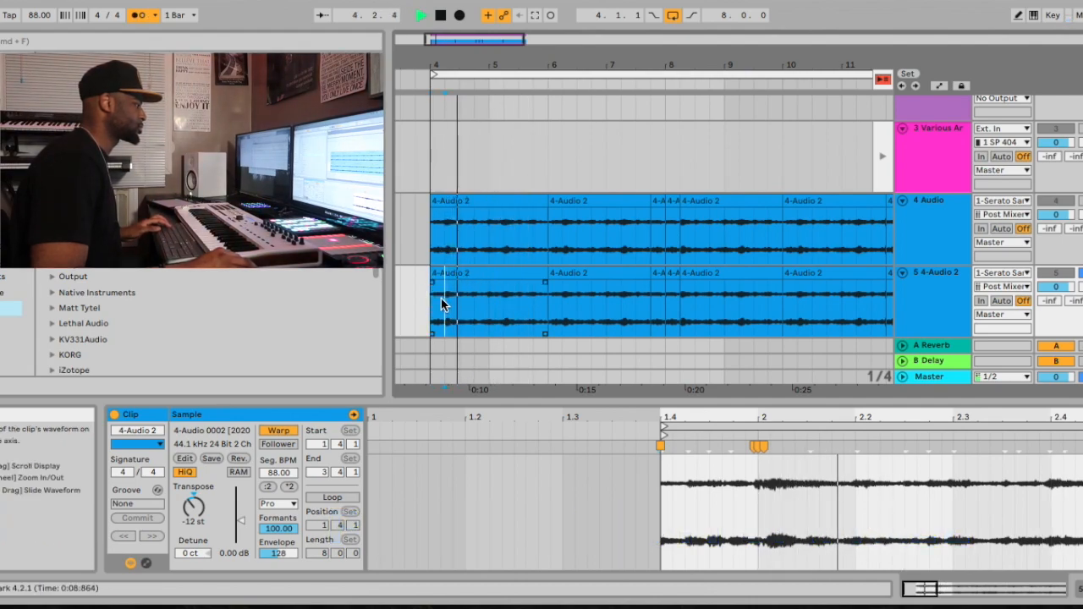
pyautogui.click(666, 286)
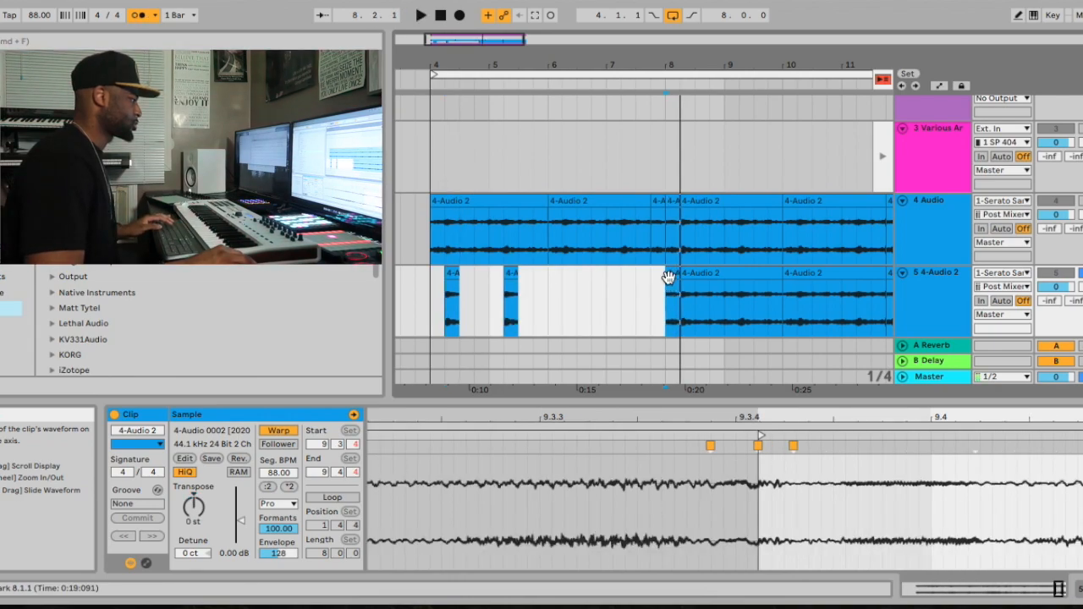
pyautogui.press('space')
pyautogui.click(663, 324)
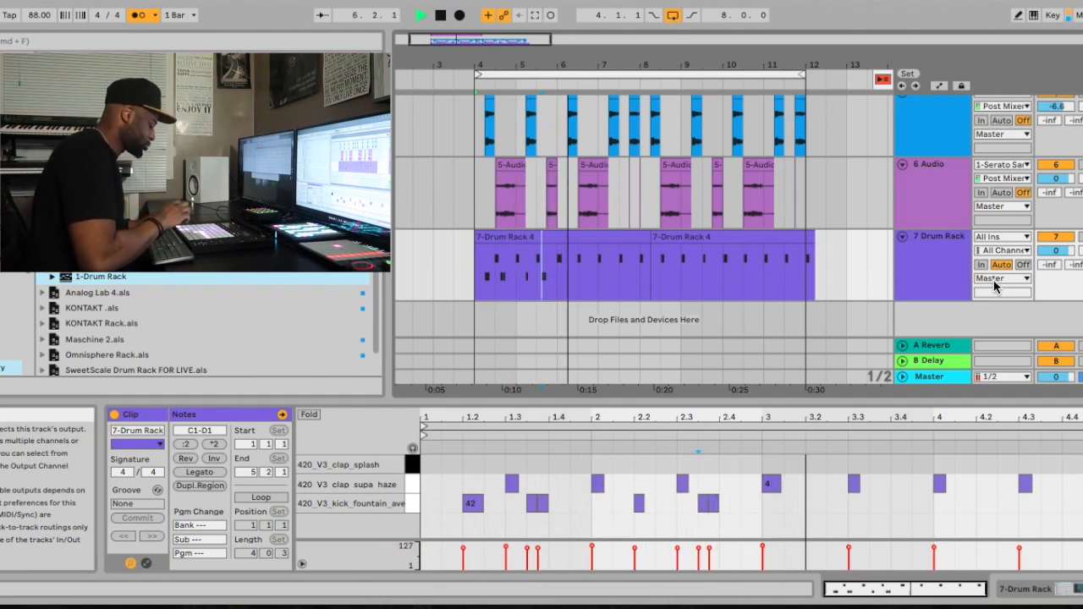
# Play the arrangement loop from bar 4 to hear the drum rack pattern with the chopped samples.
pyautogui.press('space')
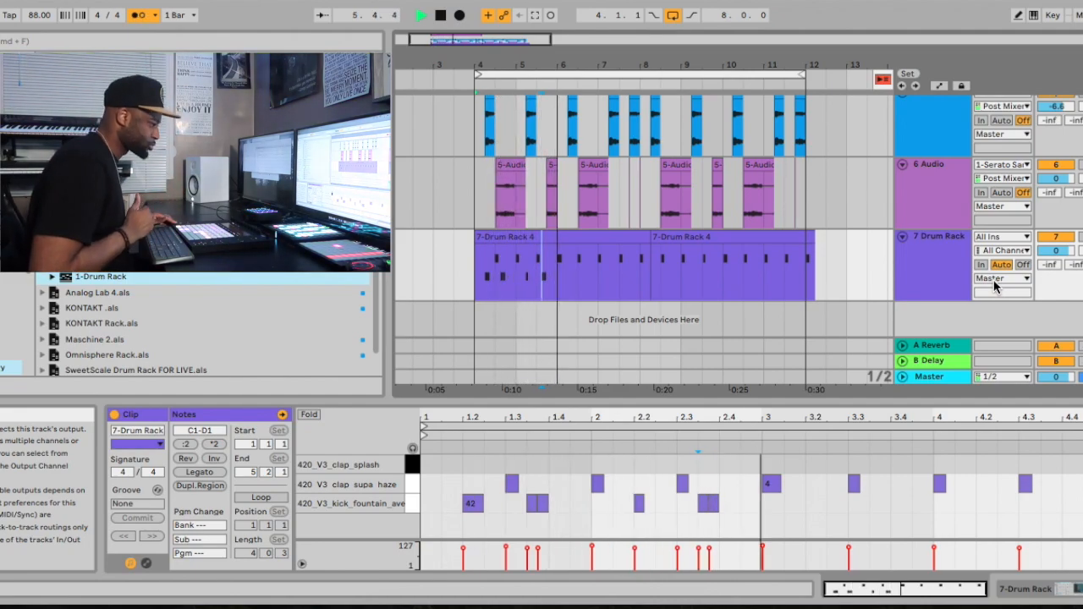
# Stop the loop playback and turn off solo on the 4 Audio track.
pyautogui.press('space')
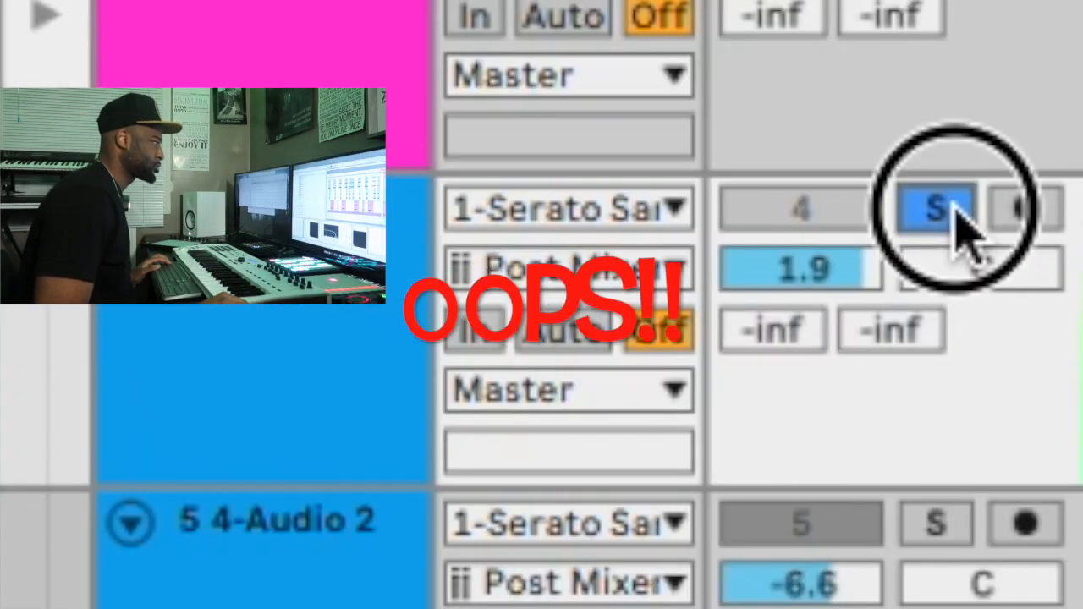
pyautogui.click(887, 382)
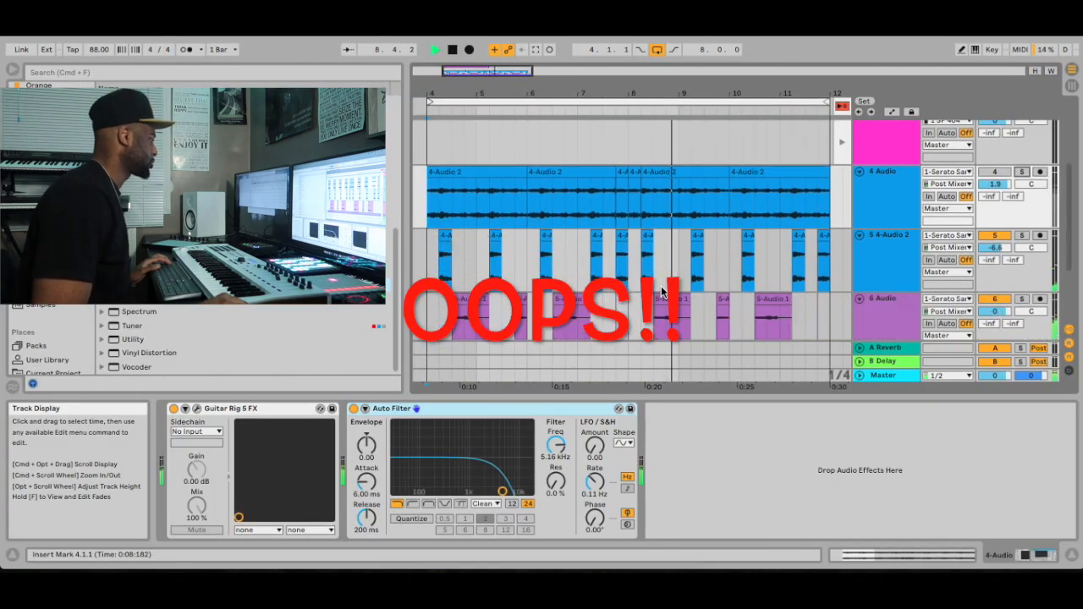
pyautogui.scroll(-3, 661, 291)
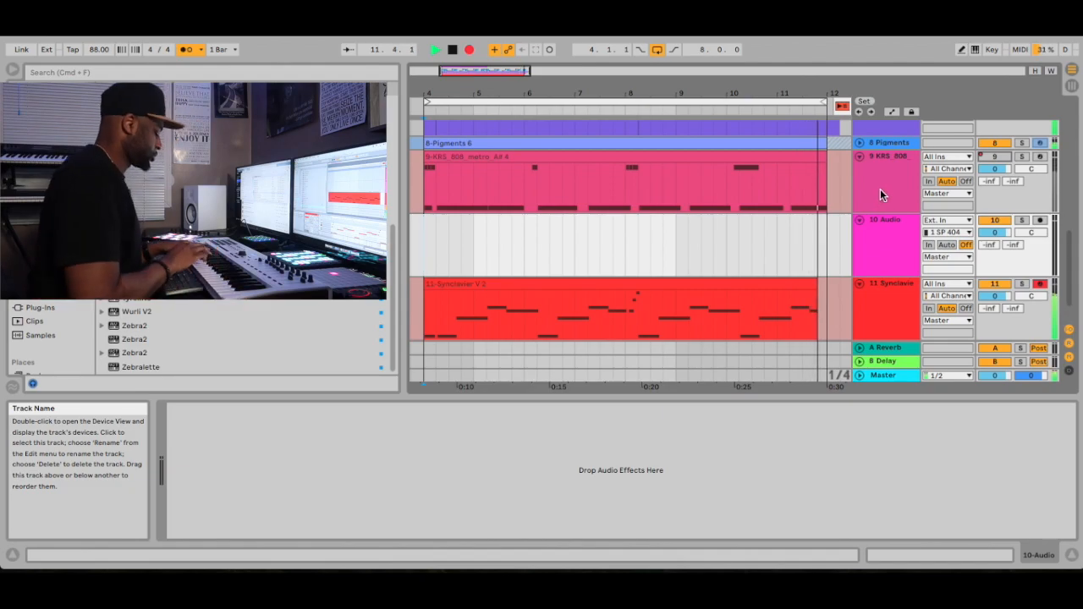
# Stop the loop recording of the Synclavier V part on the 11 Synclavier track.
pyautogui.press('space')
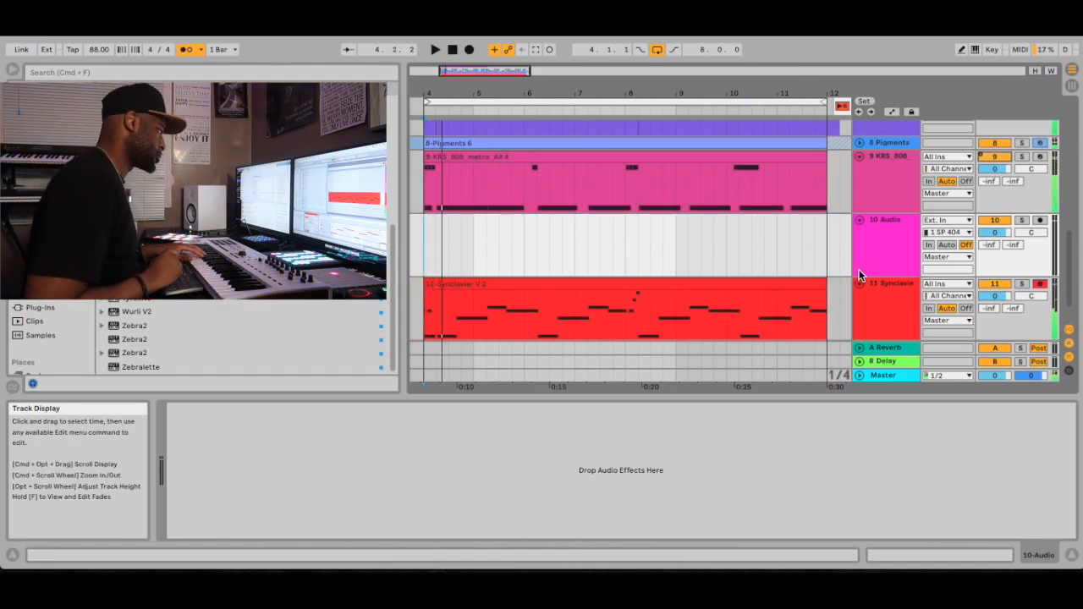
pyautogui.click(769, 326)
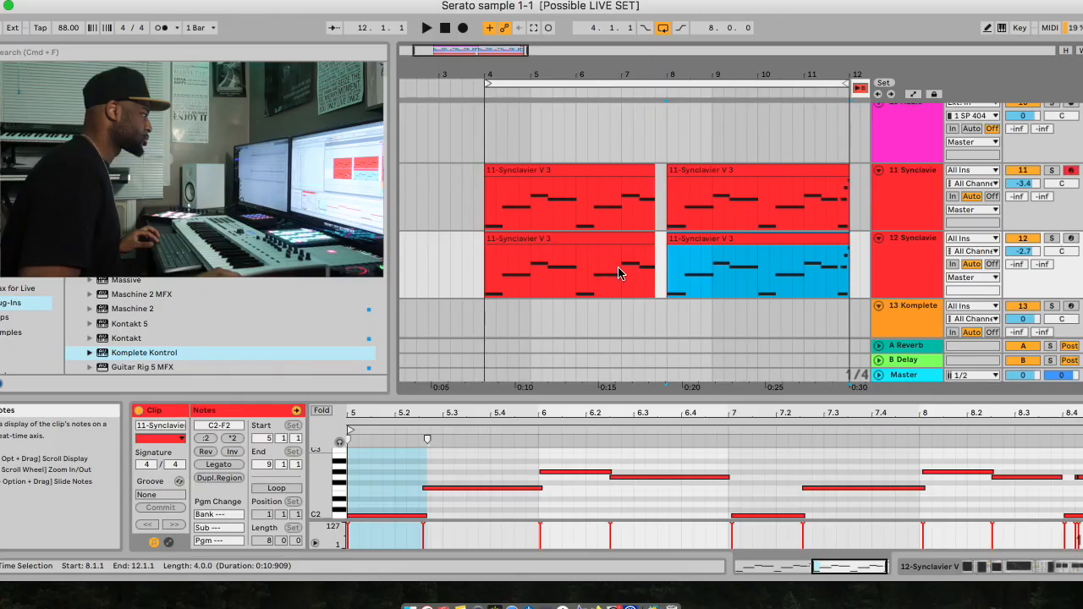
# Play the arrangement from 7.1.1 to hear the layered Synclavier V parts on tracks 11 and 12.
pyautogui.click(621, 272)
pyautogui.press('space')
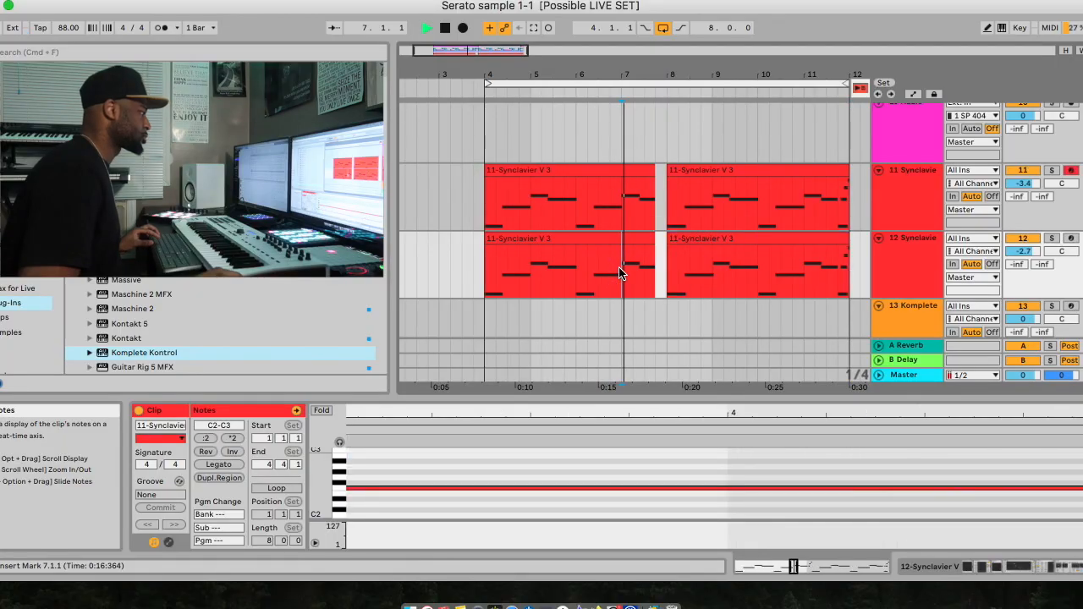